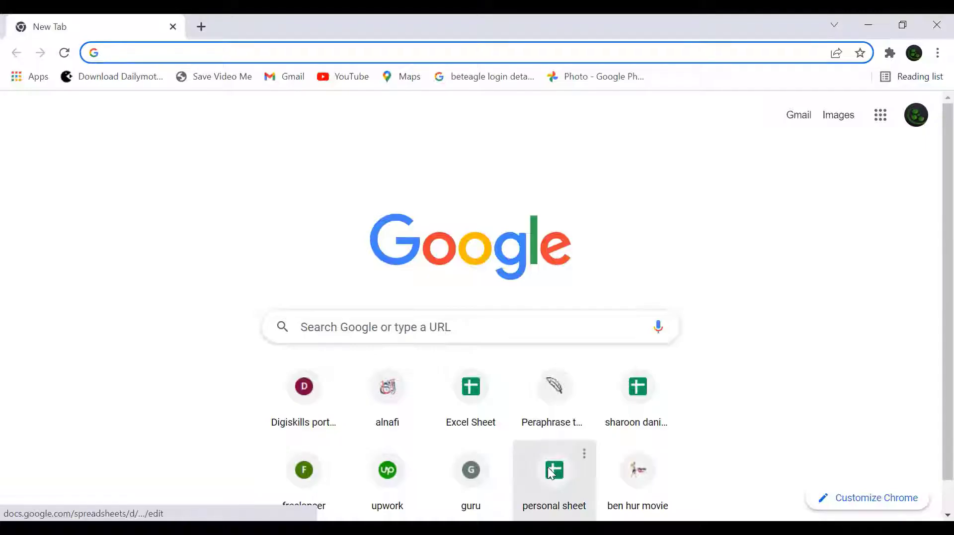
Start typing 'techs' into the new tab's address bar to search for TechSmith
left_click(268, 53)
type("te")
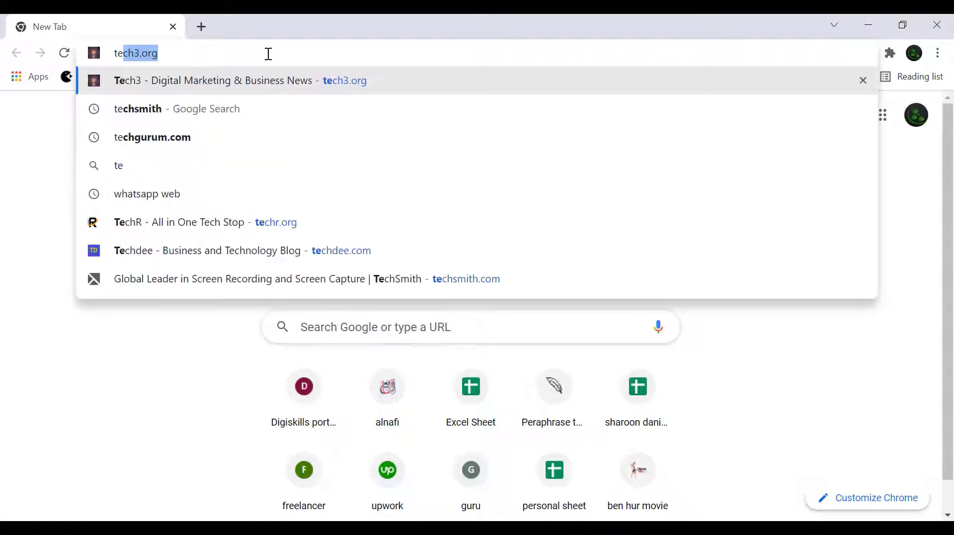
type("ch")
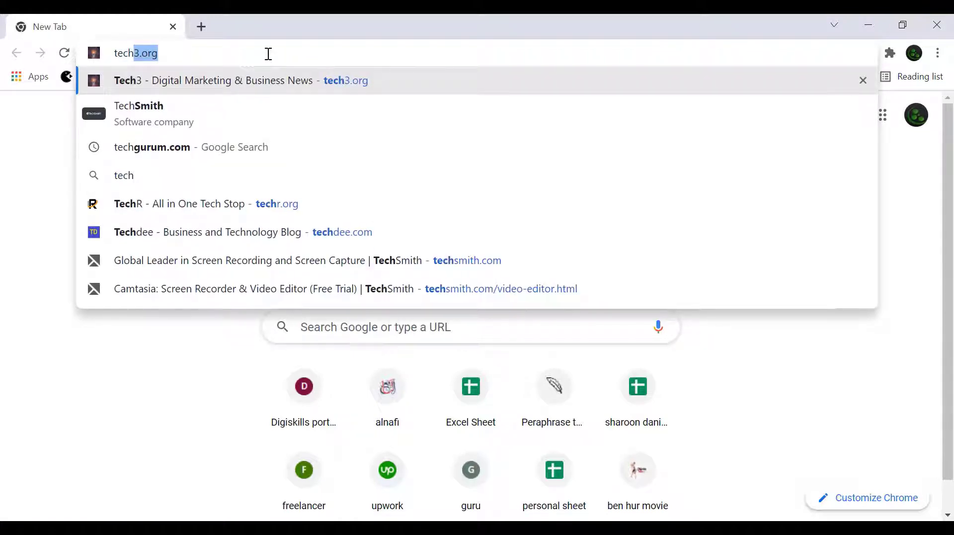
type("s")
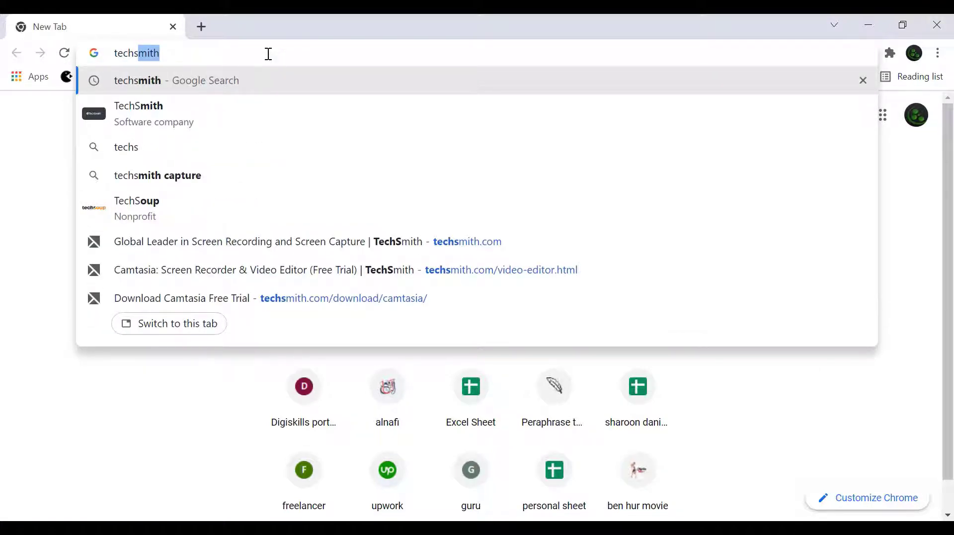
Search for techsmith and reach the Camtasia free trial download page
key("Return")
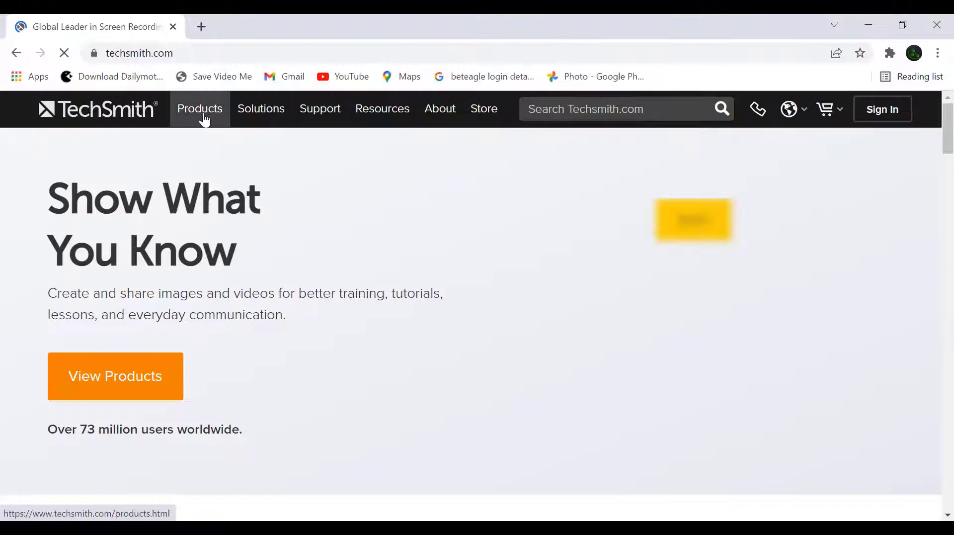
mouse_move(206, 120)
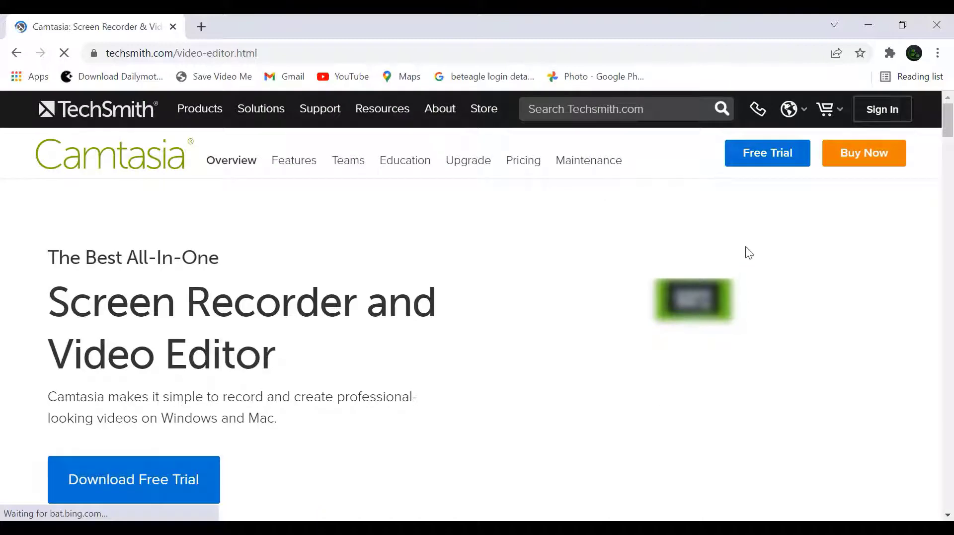
left_click(756, 158)
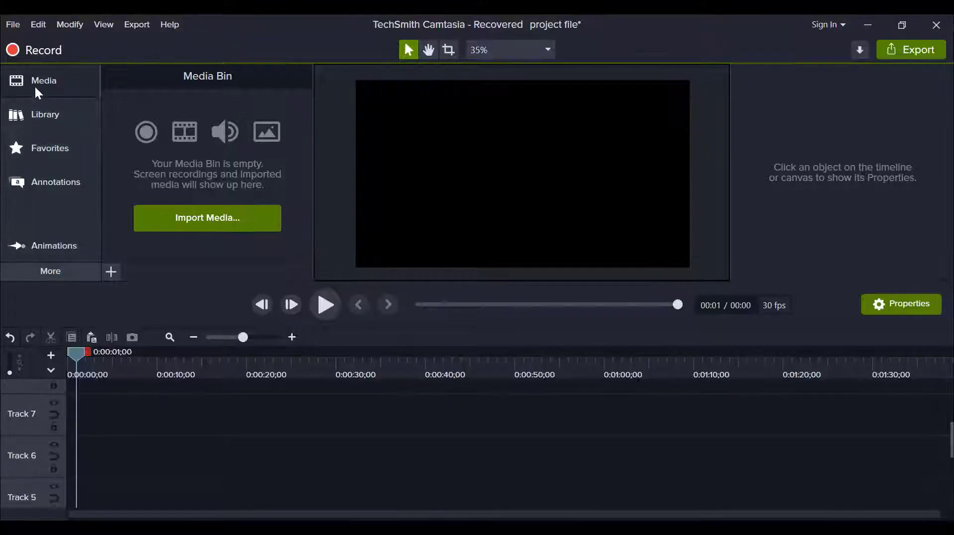
Use Import Media to add Pexels Videos 2098989.mp4 from Downloads to the Media Bin
left_click(111, 272)
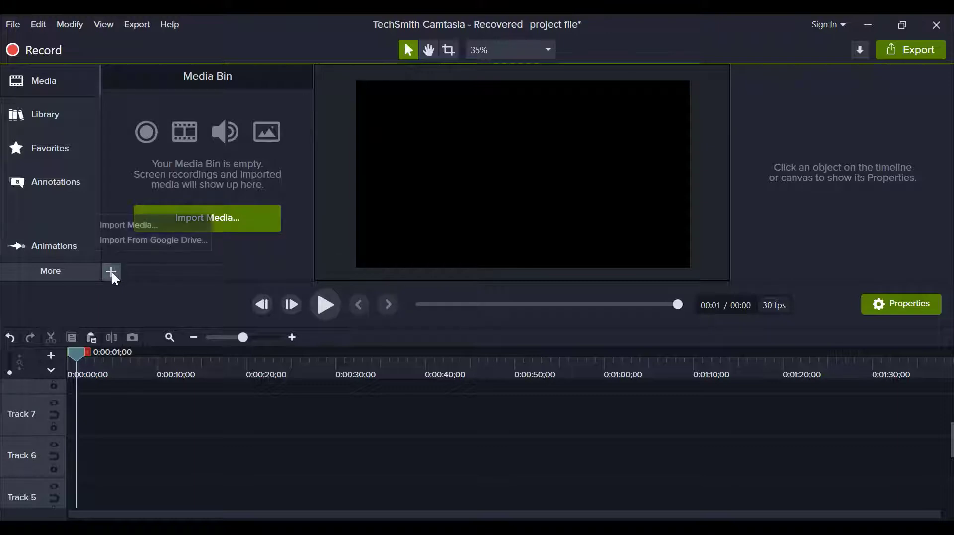
left_click(134, 231)
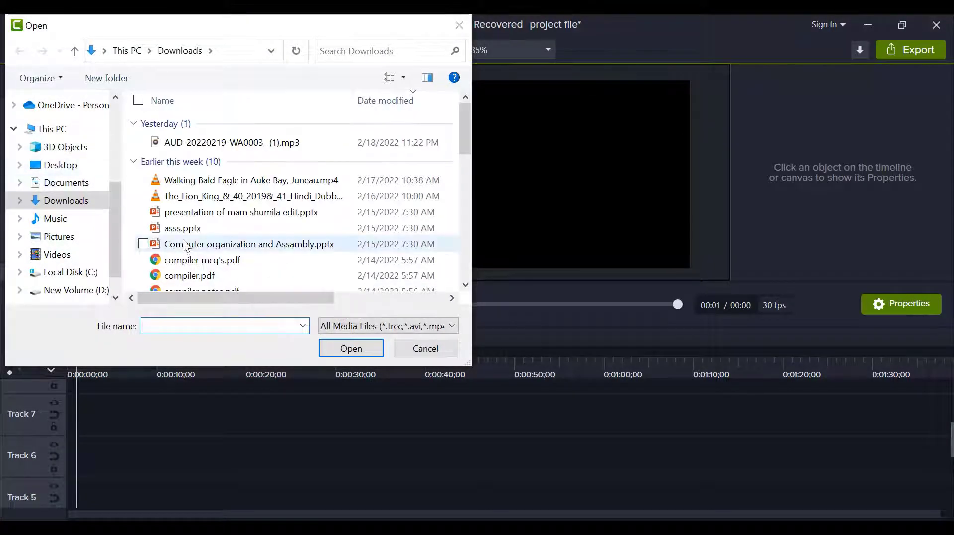
scroll(185, 246, "down", 3)
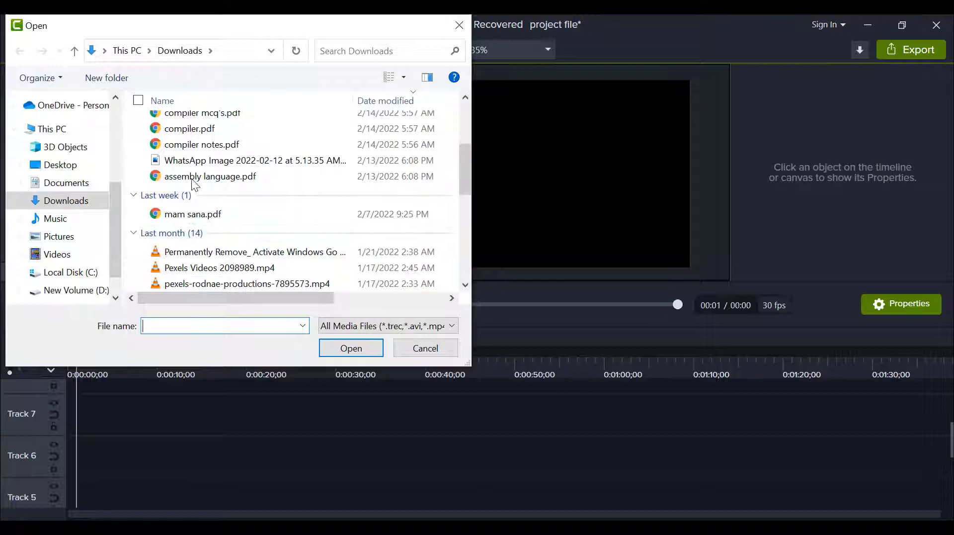
left_click(199, 271)
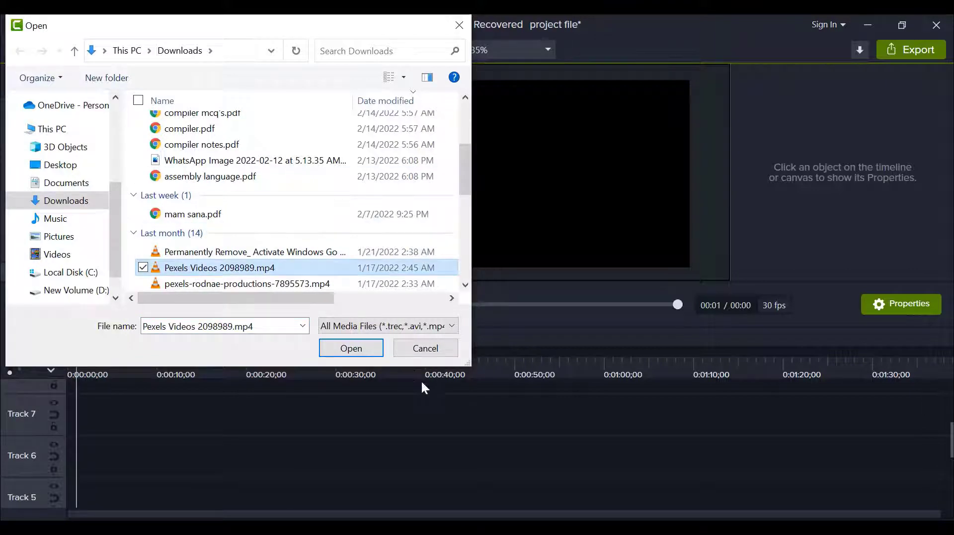
left_click(370, 354)
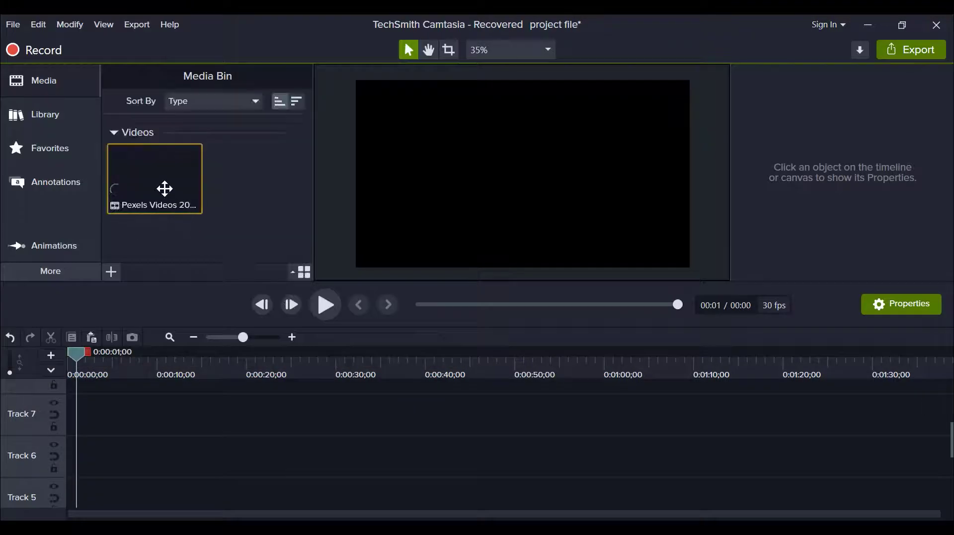
Drop the waterfall video on Track 6 and stretch a white ABC callout across its bottom edge
left_click_drag(165, 188, 55, 454)
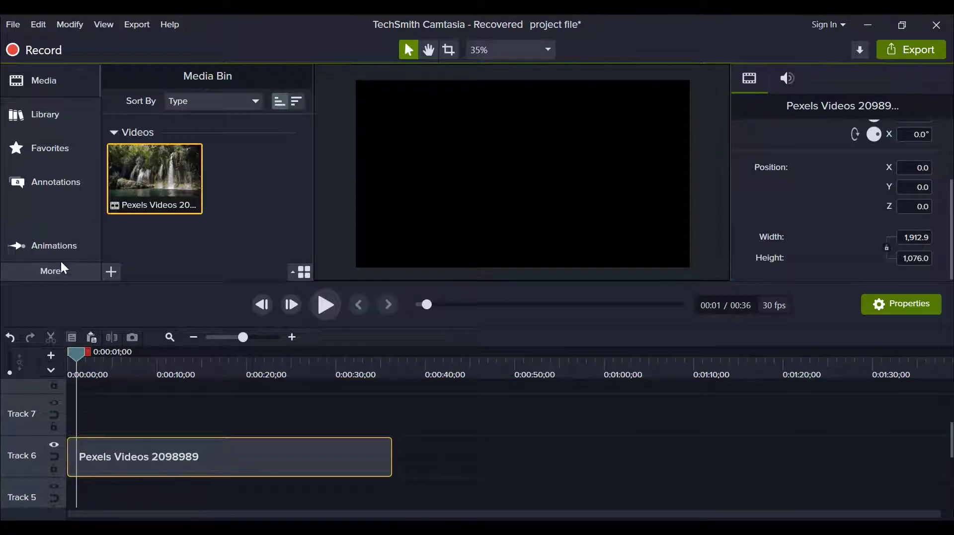
left_click(51, 181)
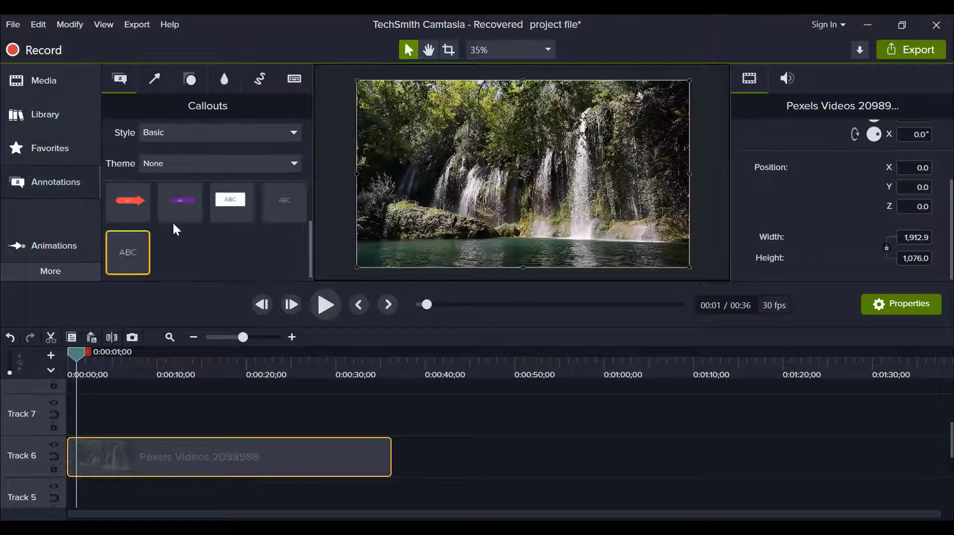
left_click_drag(230, 206, 391, 413)
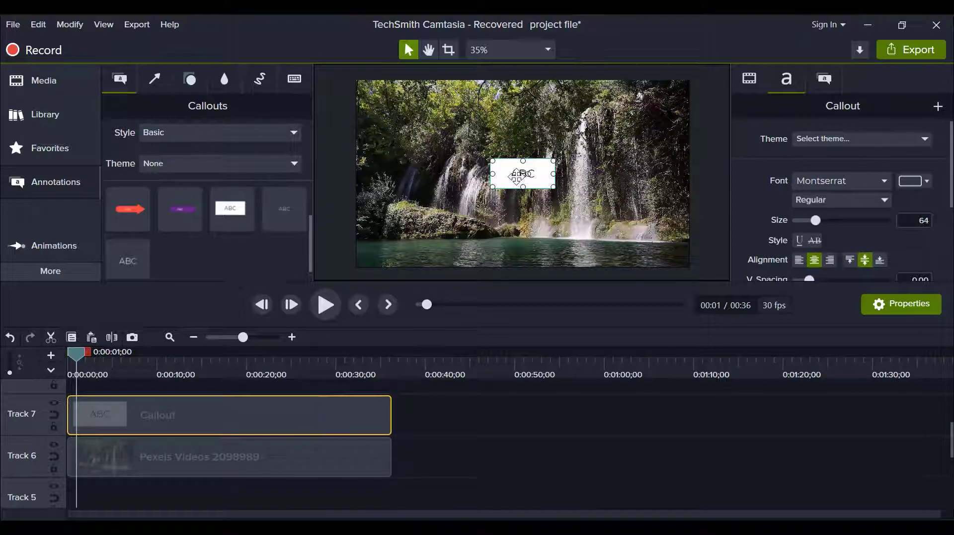
left_click_drag(513, 200, 357, 257)
left_click_drag(546, 254, 690, 254)
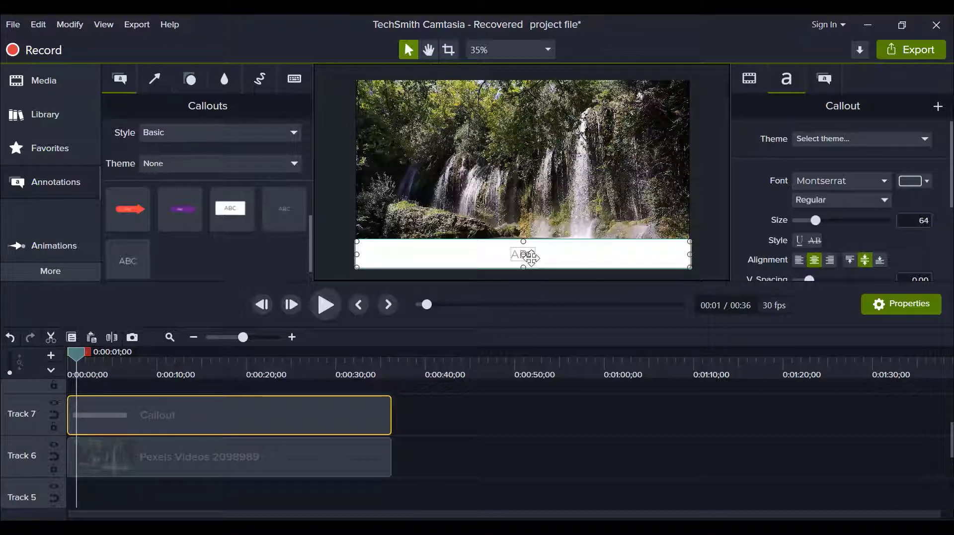
left_click(505, 205)
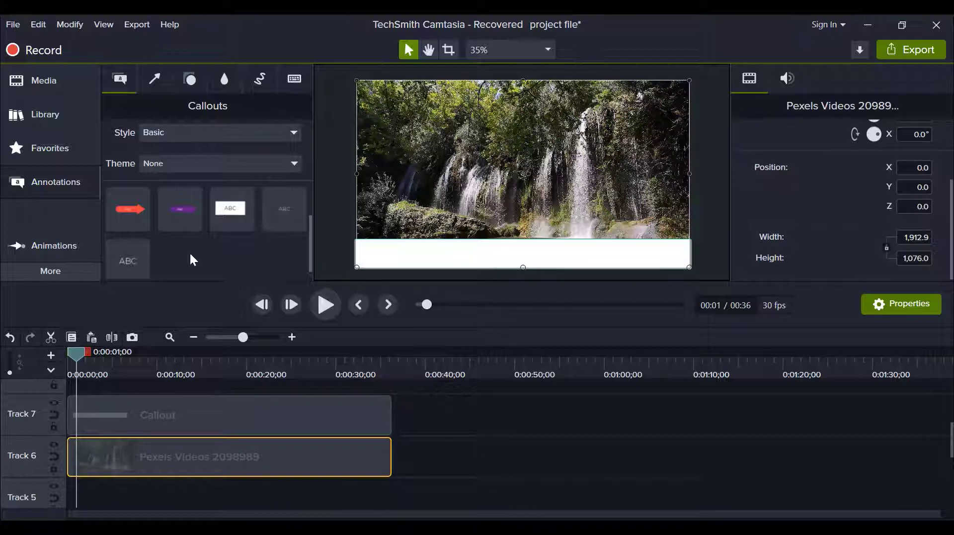
Add a second ABC text callout on its own full-length track and colour it red #E41616
left_click_drag(140, 251, 65, 396)
left_click(465, 443)
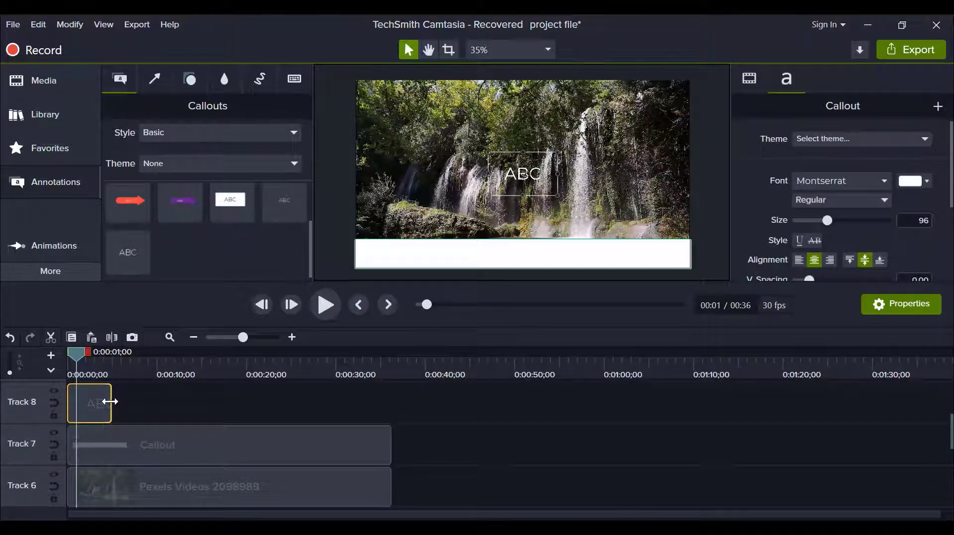
left_click_drag(110, 401, 387, 396)
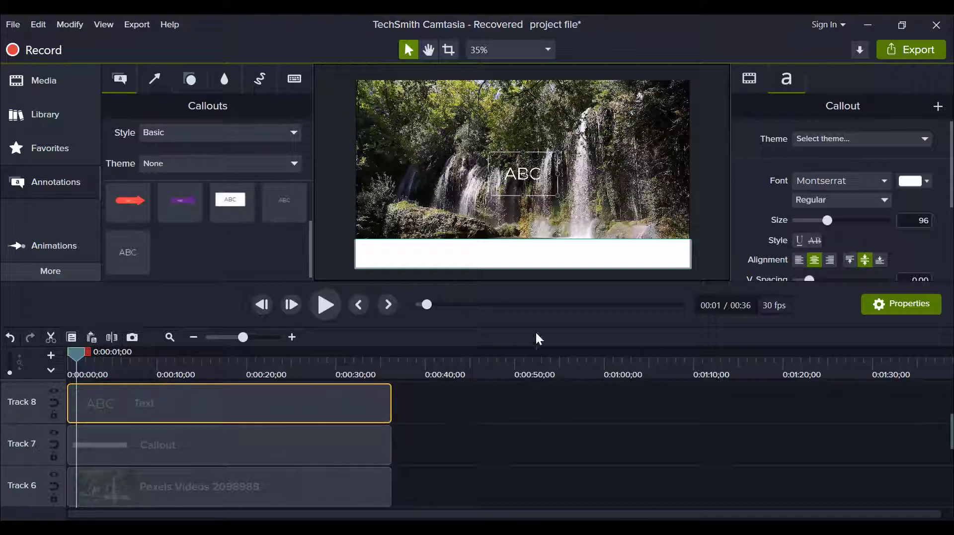
left_click(912, 181)
left_click(892, 256)
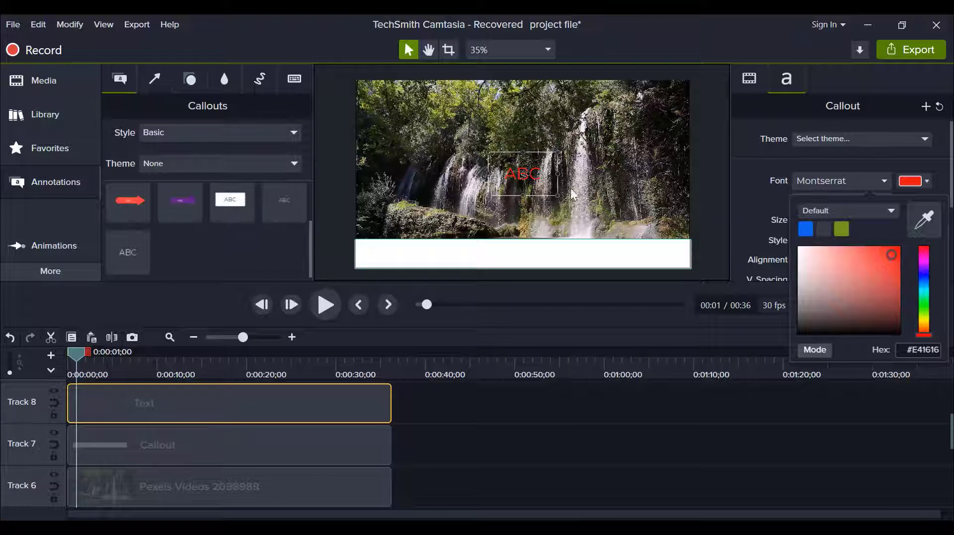
Move the red ABC text down onto the white bar at the frame's left edge
left_click_drag(535, 176, 523, 255)
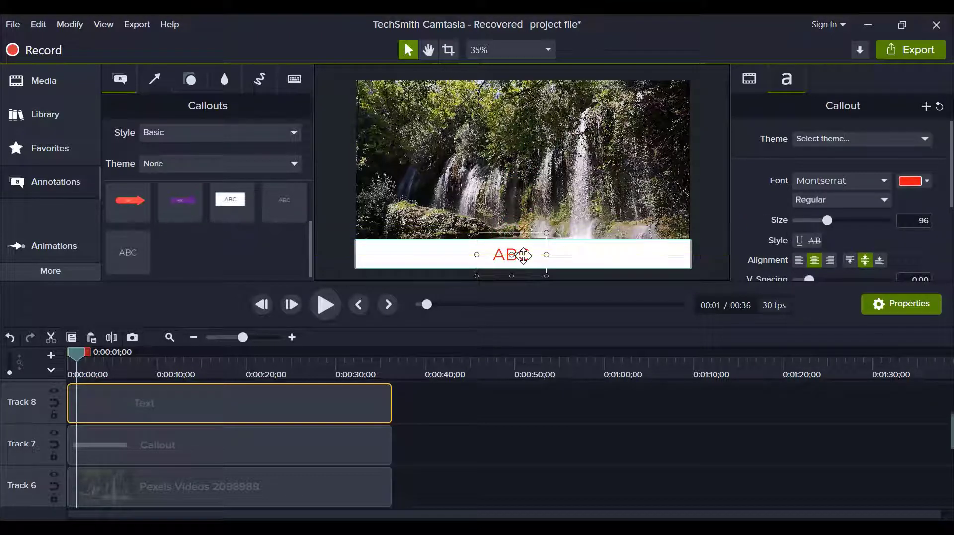
left_click(522, 272)
left_click(517, 256)
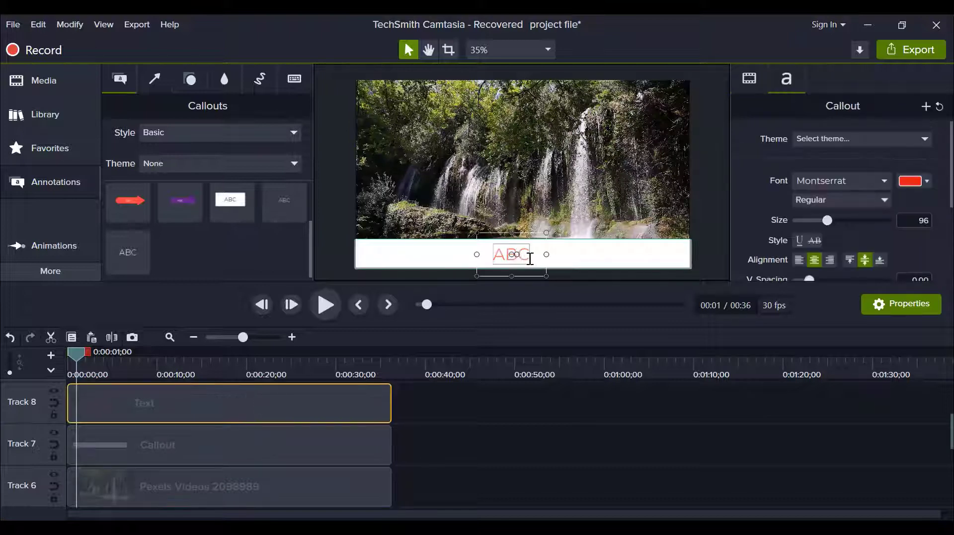
key("Escape")
left_click(512, 252)
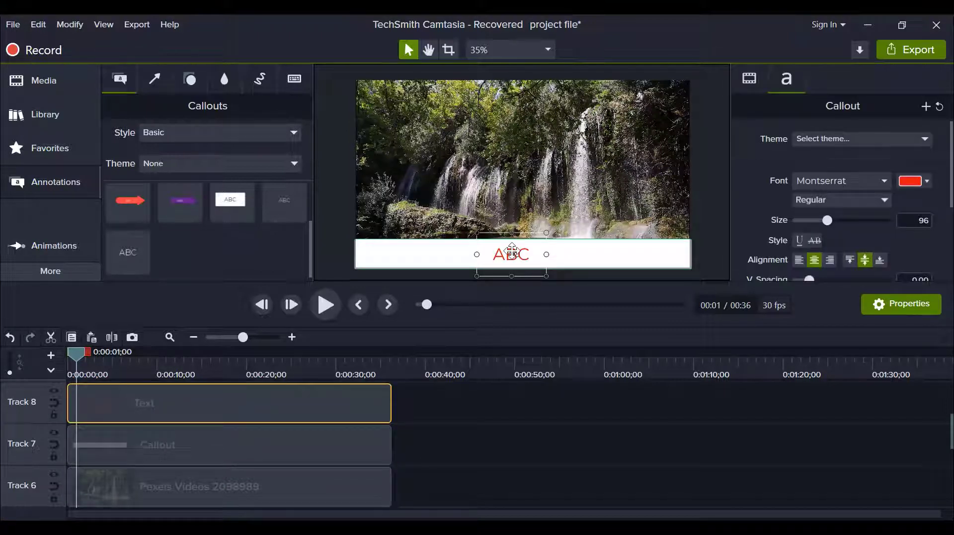
left_click_drag(512, 252, 328, 252)
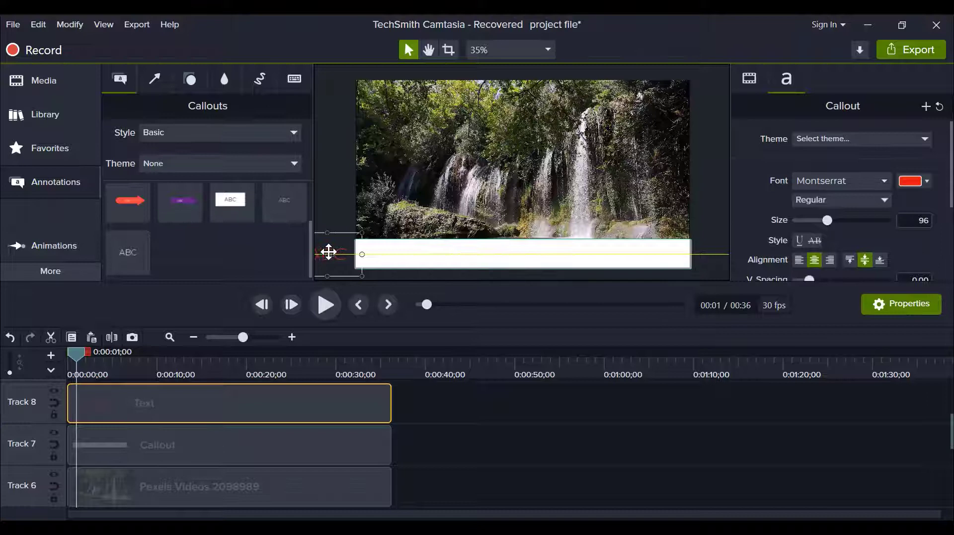
Animate the Track 8 ABC text to slide past the right edge, spanning the whole clip
left_click(53, 271)
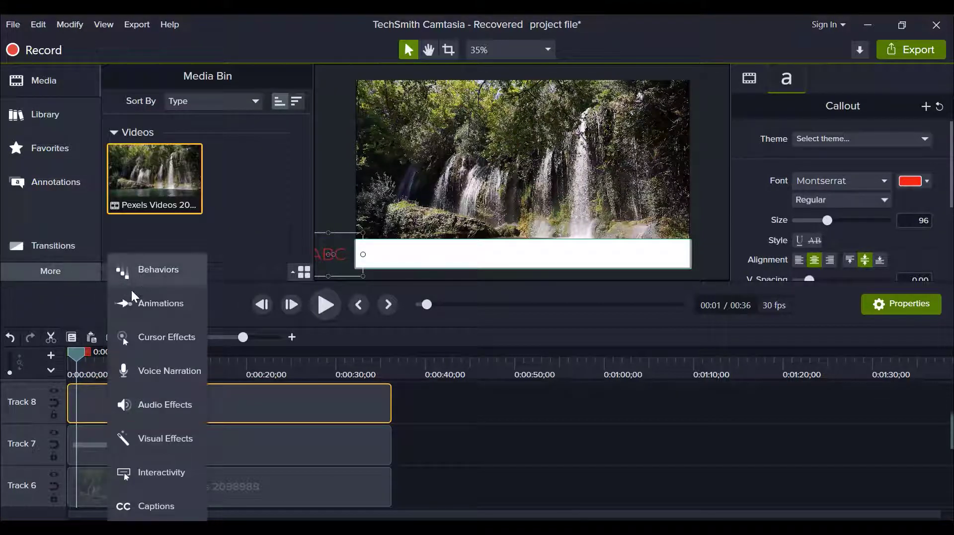
left_click(152, 307)
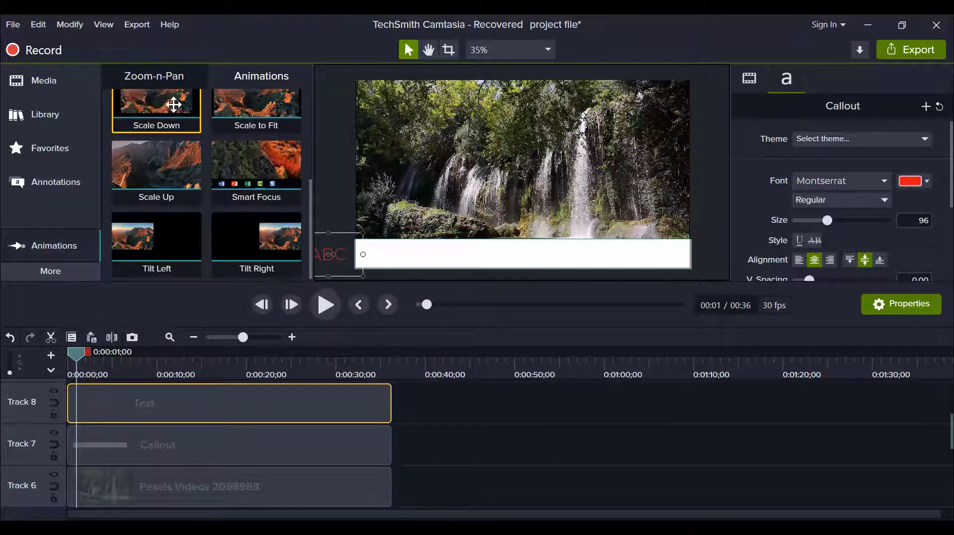
left_click_drag(174, 105, 77, 403)
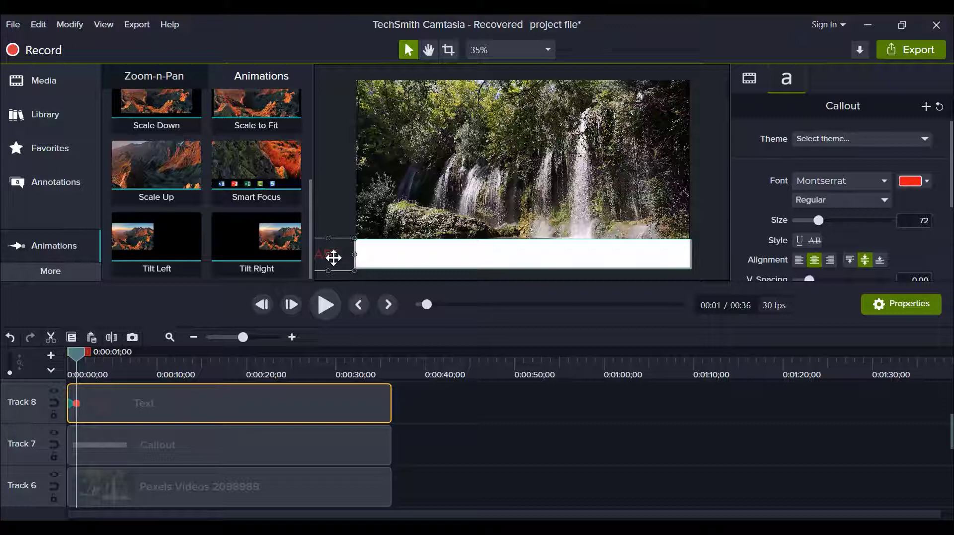
left_click_drag(333, 257, 726, 255)
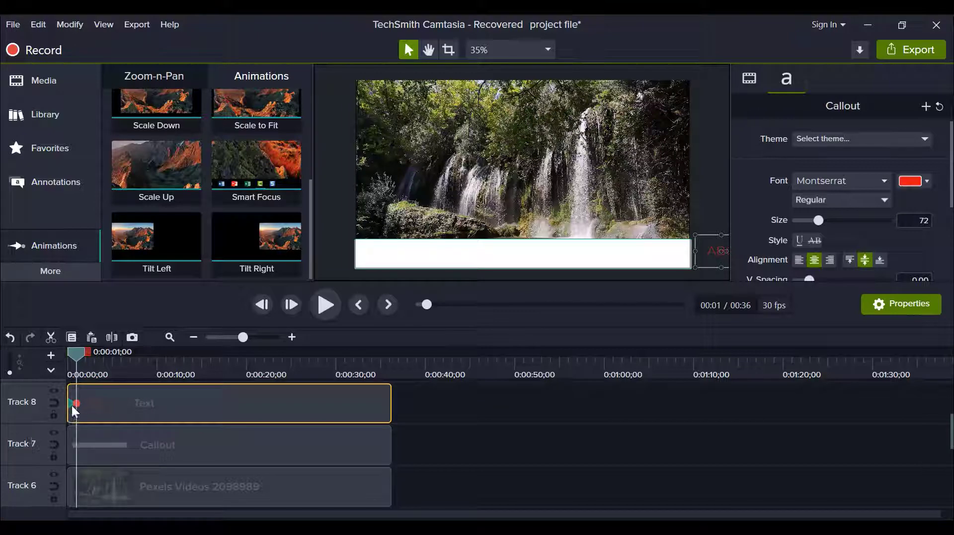
left_click_drag(72, 401, 391, 414)
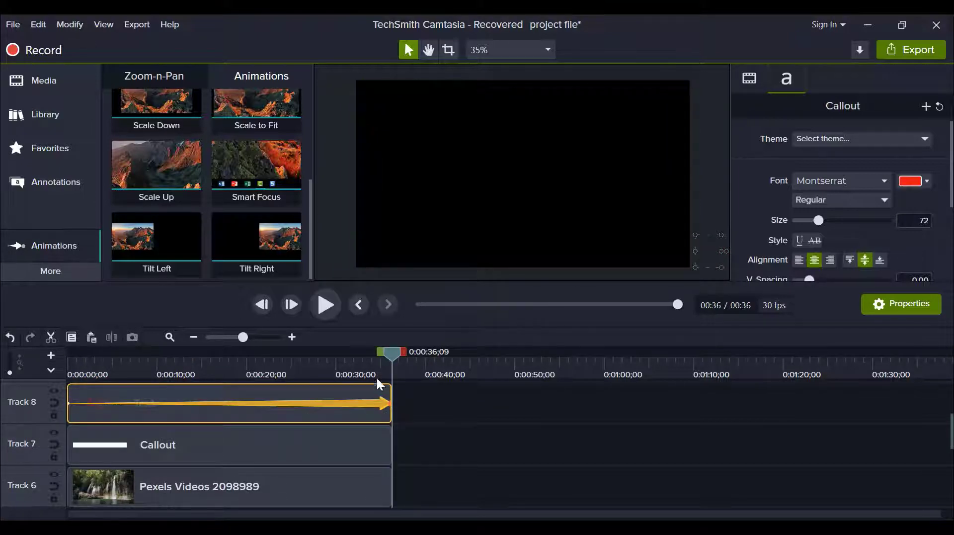
left_click_drag(389, 354, 63, 376)
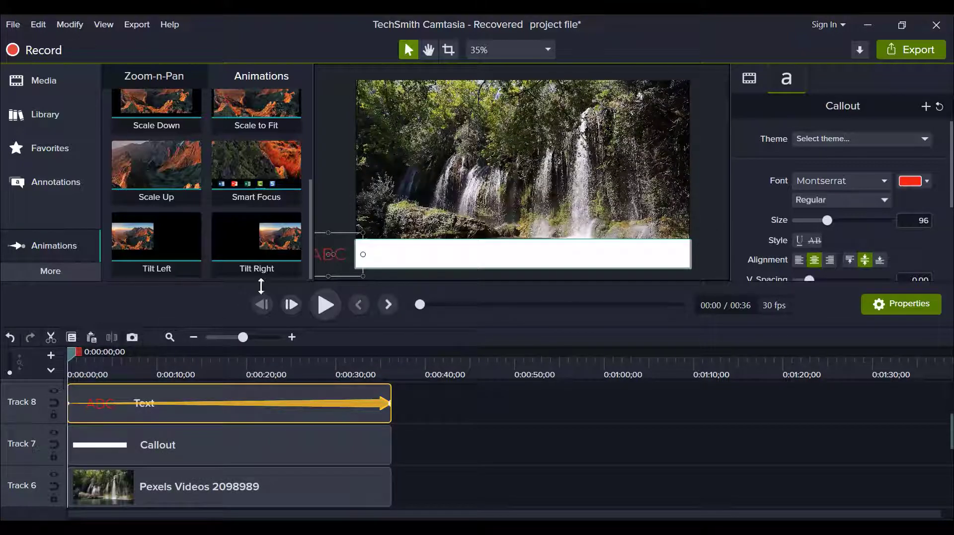
left_click(321, 307)
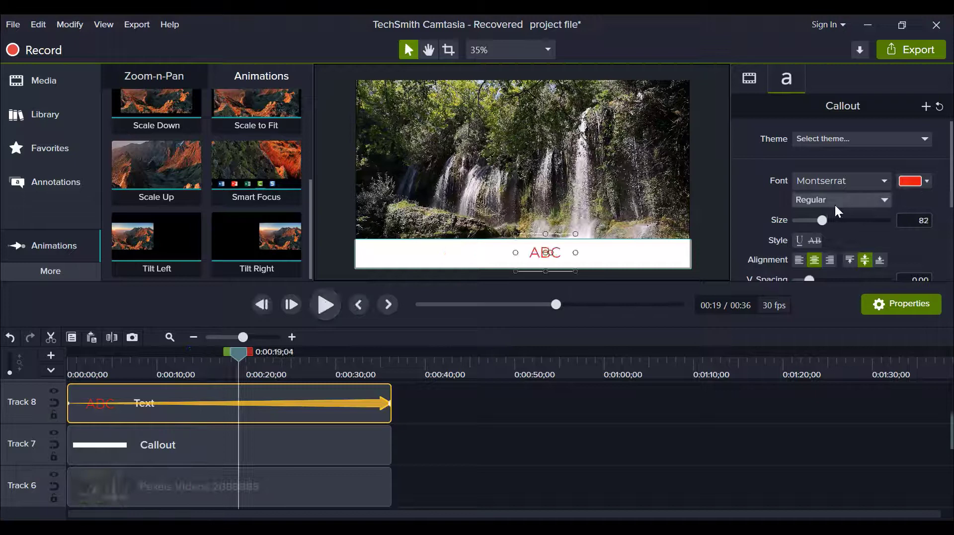
Style the ABC text Bold, size 126, in the Impact font
left_click(835, 204)
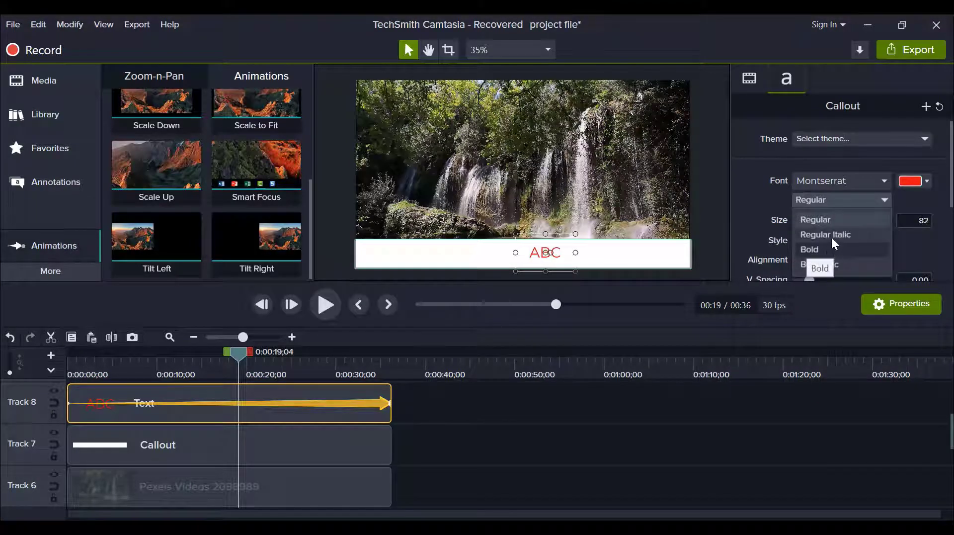
left_click(820, 249)
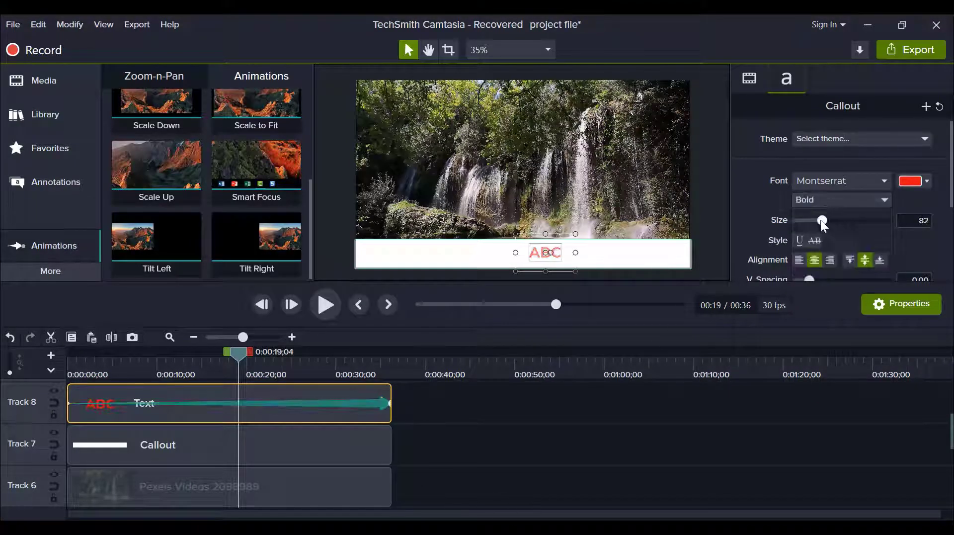
left_click_drag(821, 220, 837, 219)
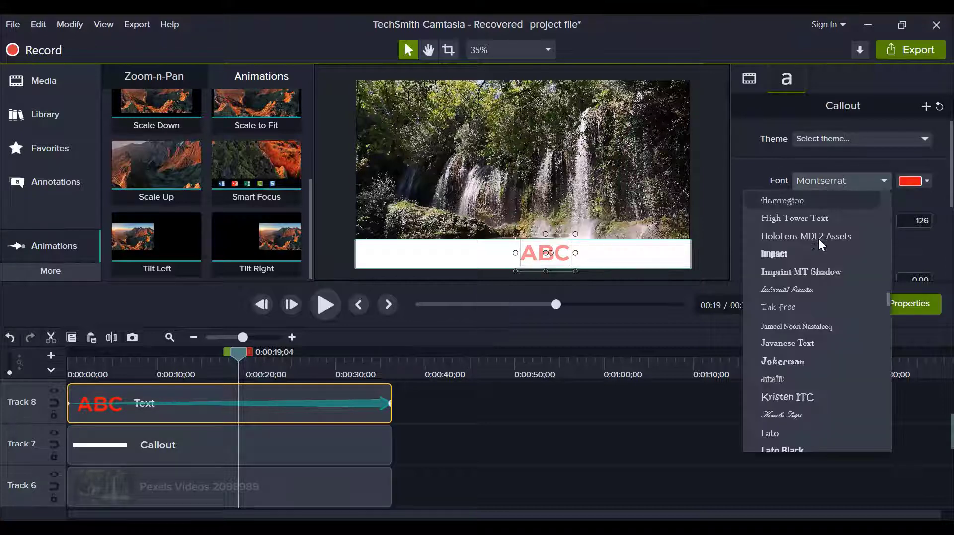
left_click(792, 252)
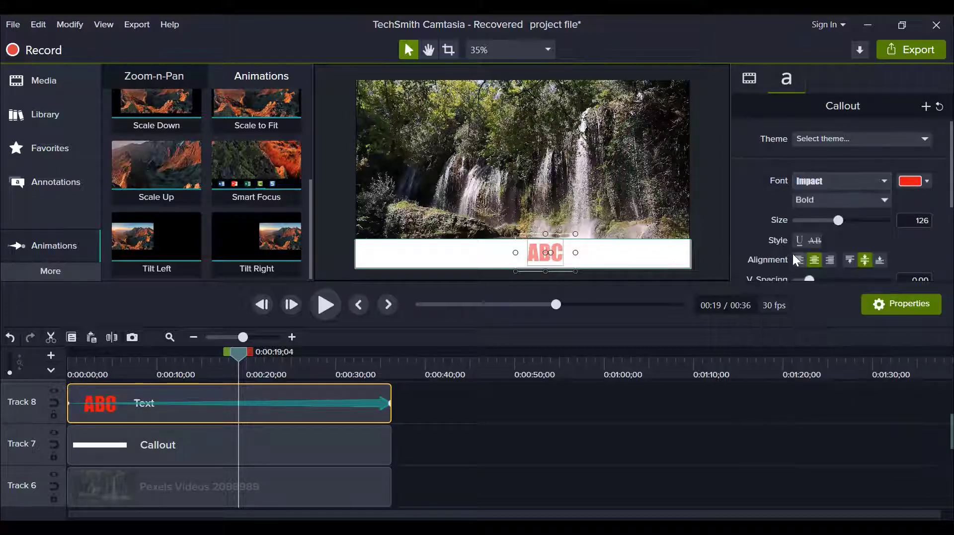